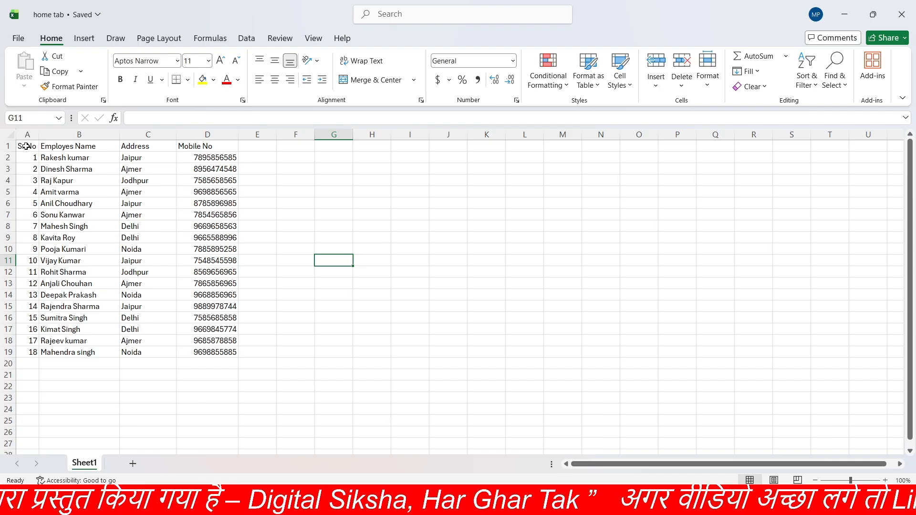
pyautogui.click(86, 136)
pyautogui.click(164, 135)
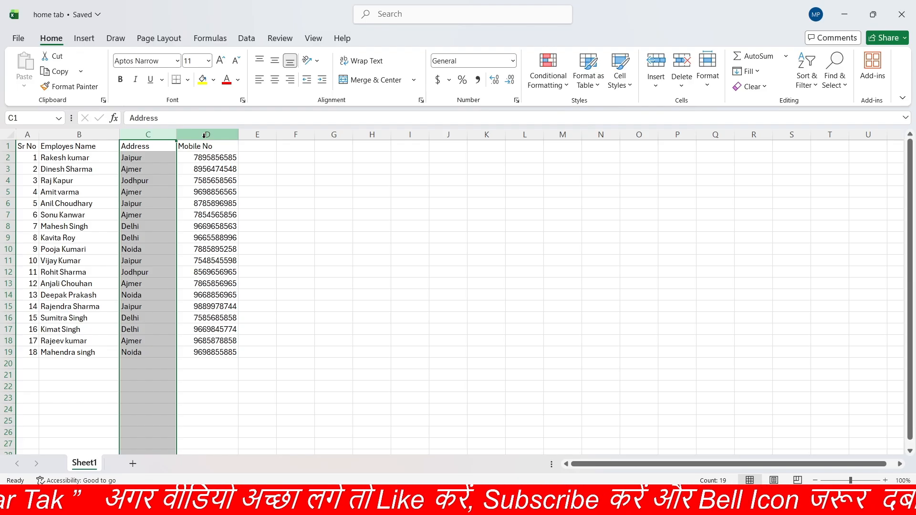
pyautogui.click(317, 213)
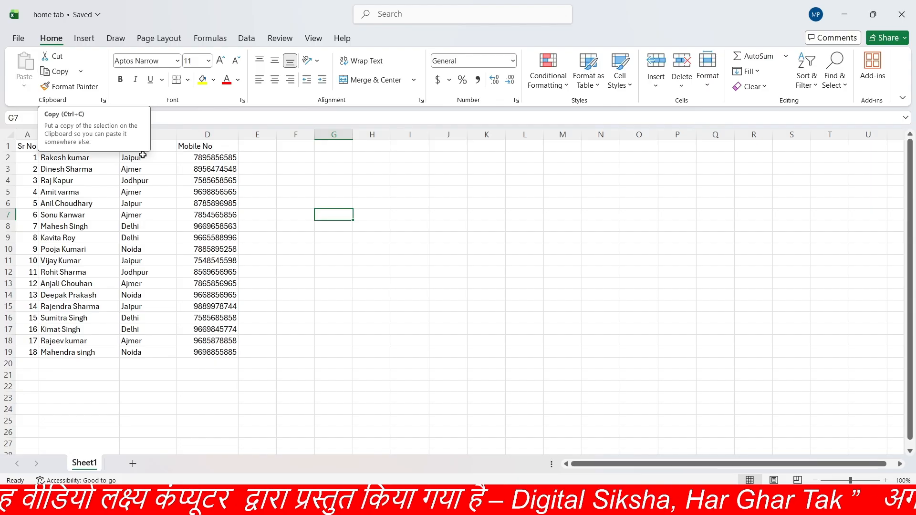
pyautogui.click(273, 316)
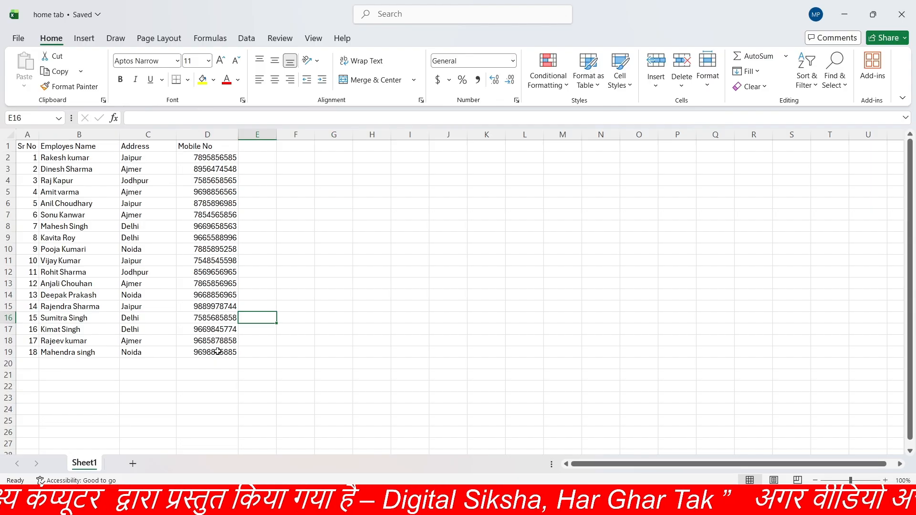
# Step: Copy the employee table in A1:D19 and paste the copy starting at cell G1
pyautogui.click(27, 143)
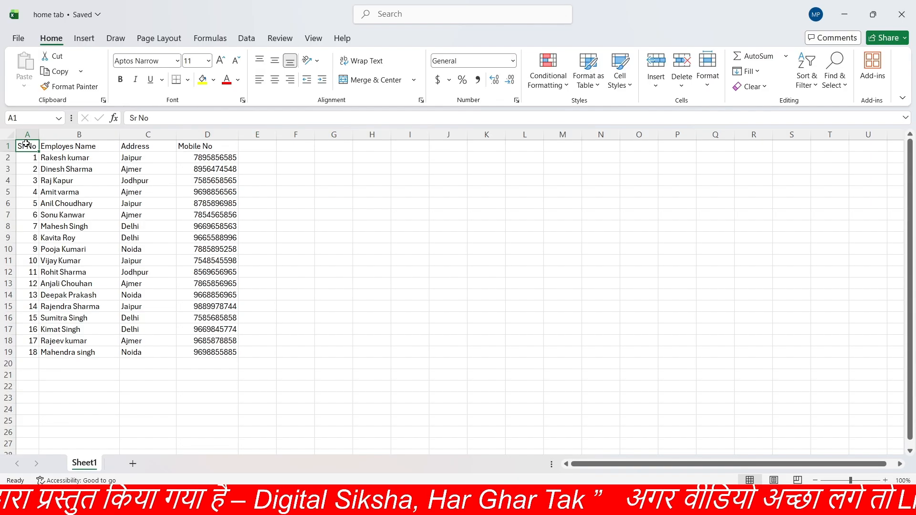
pyautogui.moveTo(27, 143); pyautogui.dragTo(207, 348)
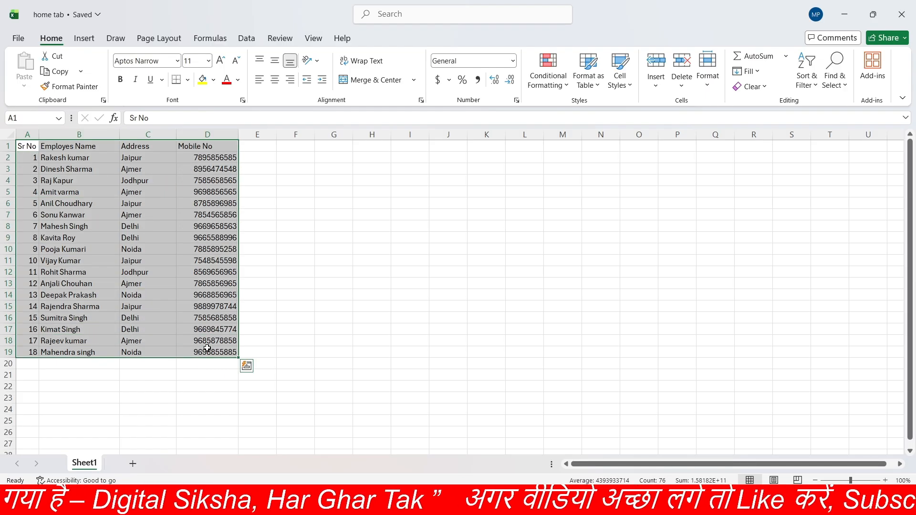
pyautogui.click(29, 146)
pyautogui.hotkey('ctrl', 'a')
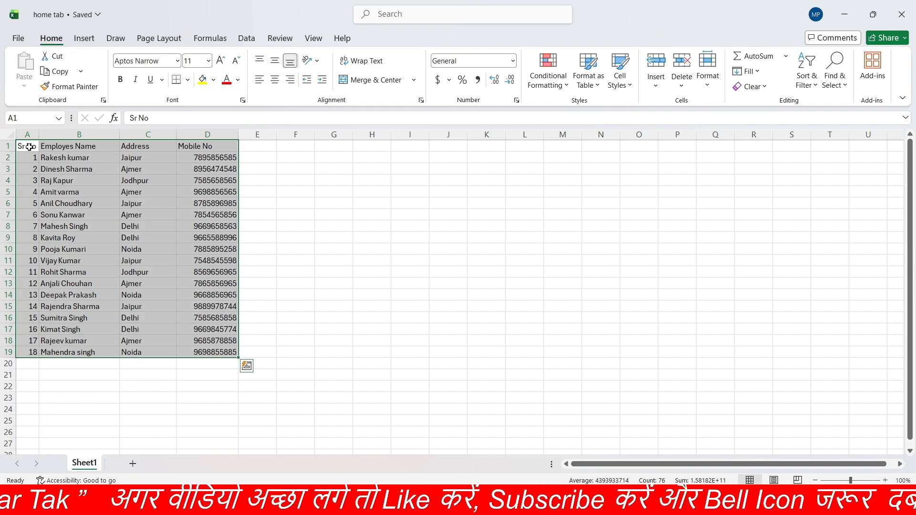
pyautogui.click(54, 73)
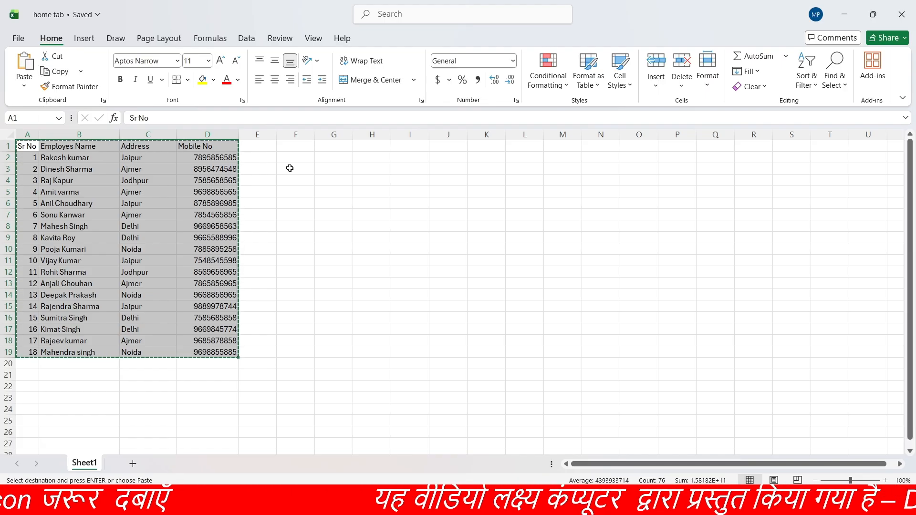
pyautogui.click(334, 147)
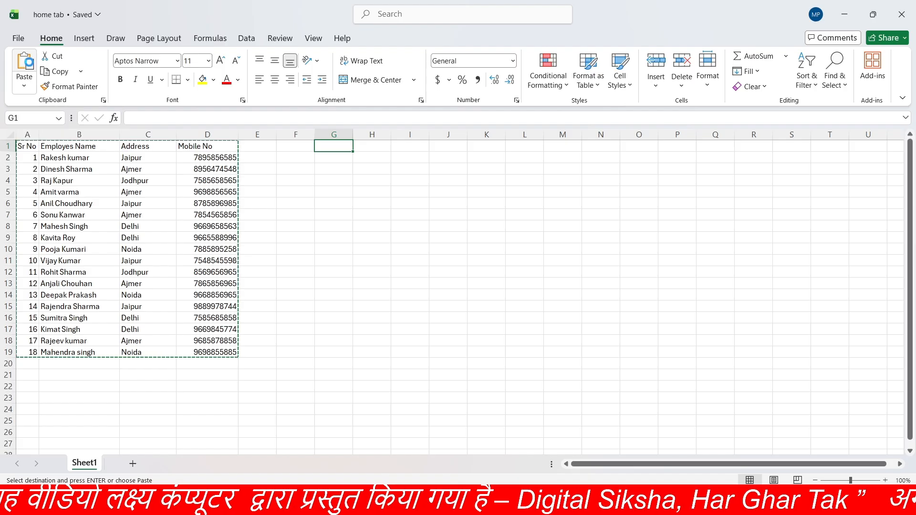
pyautogui.click(25, 64)
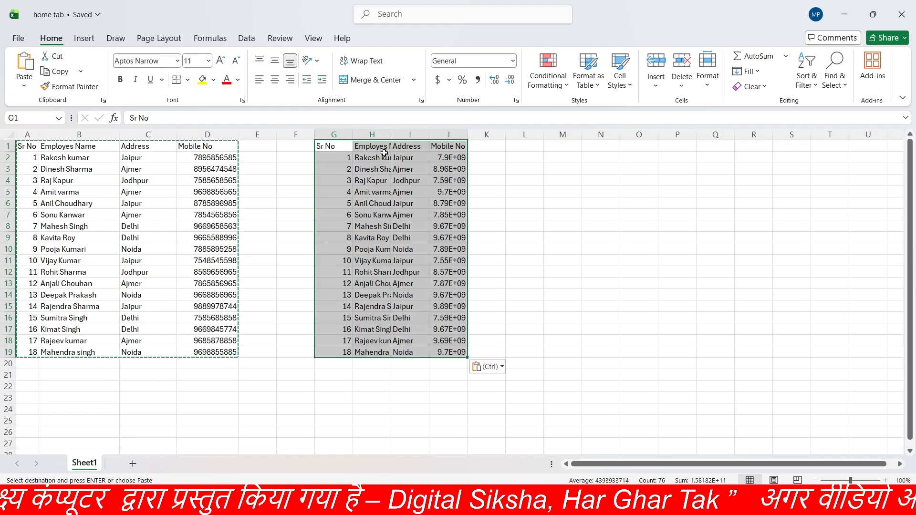
# Step: Autofit the widths of columns G through J to the contents of the pasted table
pyautogui.click(346, 135)
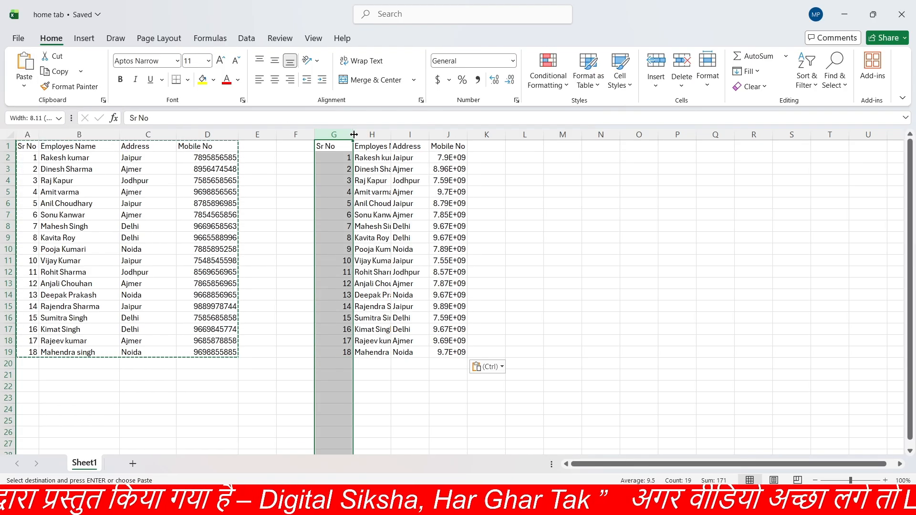
pyautogui.doubleClick(353, 134)
pyautogui.doubleClick(379, 134)
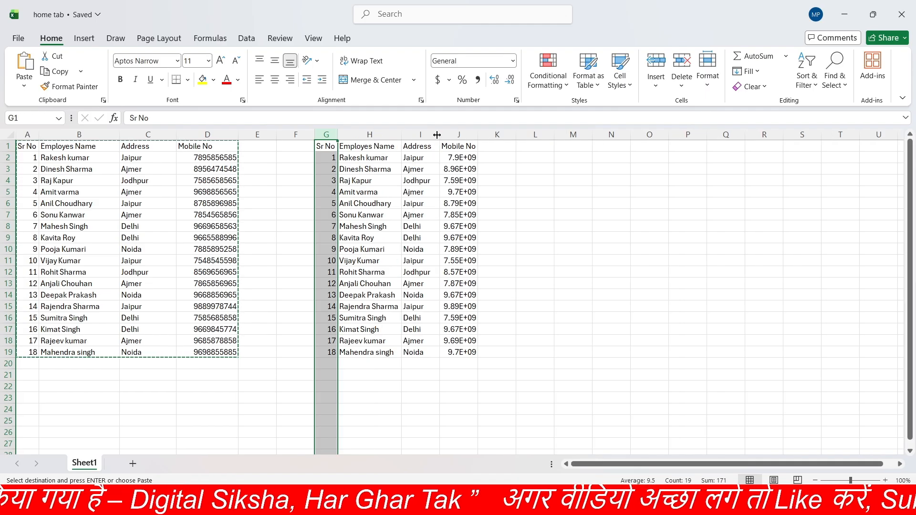
pyautogui.doubleClick(439, 134)
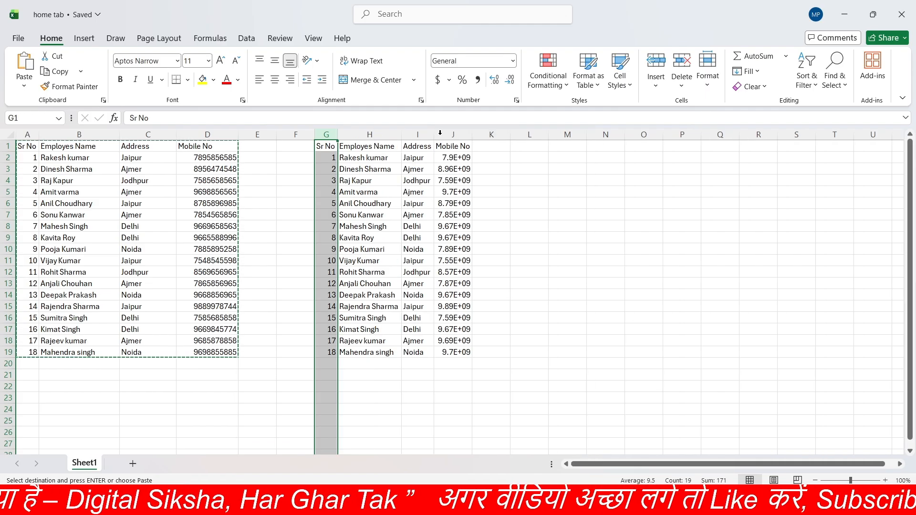
pyautogui.doubleClick(472, 135)
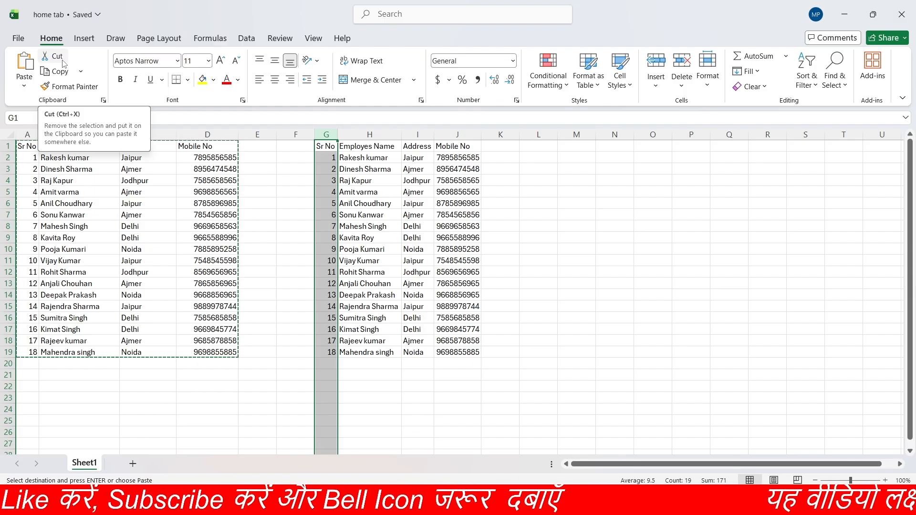
pyautogui.click(458, 354)
pyautogui.moveTo(459, 358); pyautogui.dragTo(329, 191)
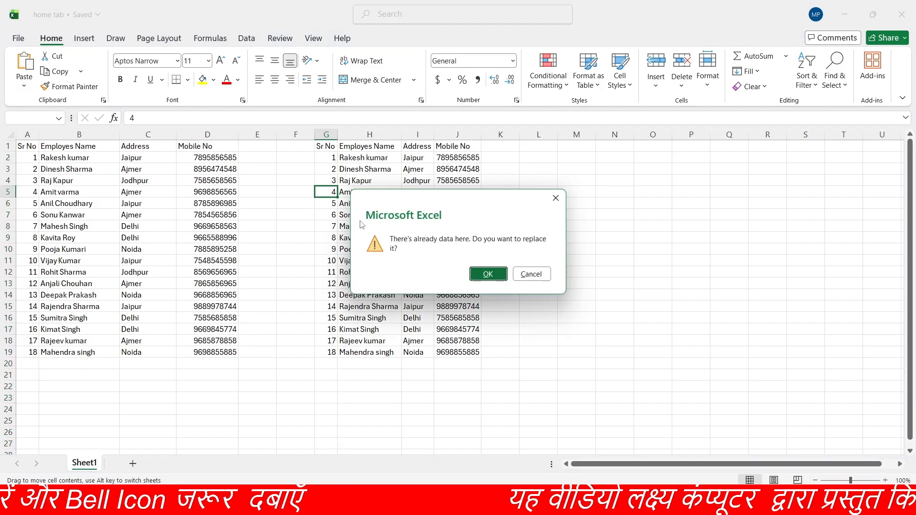
pyautogui.click(487, 274)
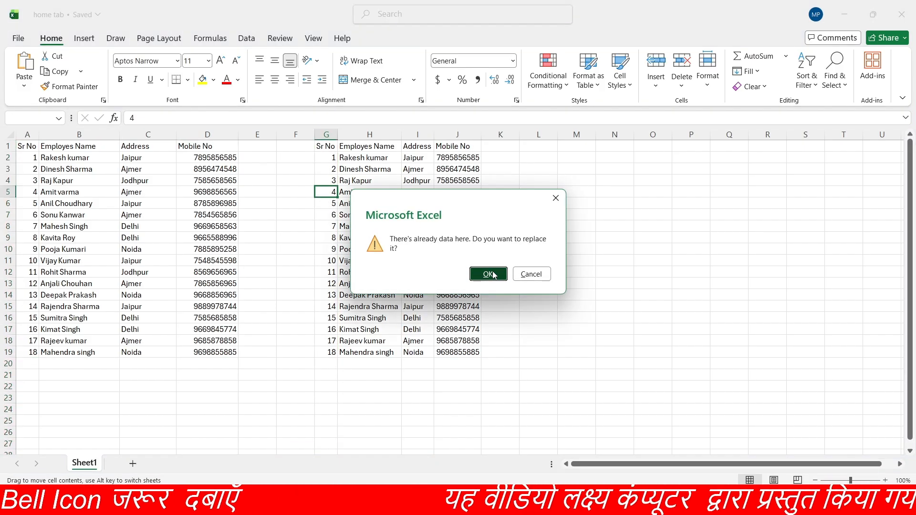
# Step: Delete the contents of the pasted table in G1:J19
pyautogui.click(337, 149)
pyautogui.moveTo(339, 149); pyautogui.dragTo(460, 350)
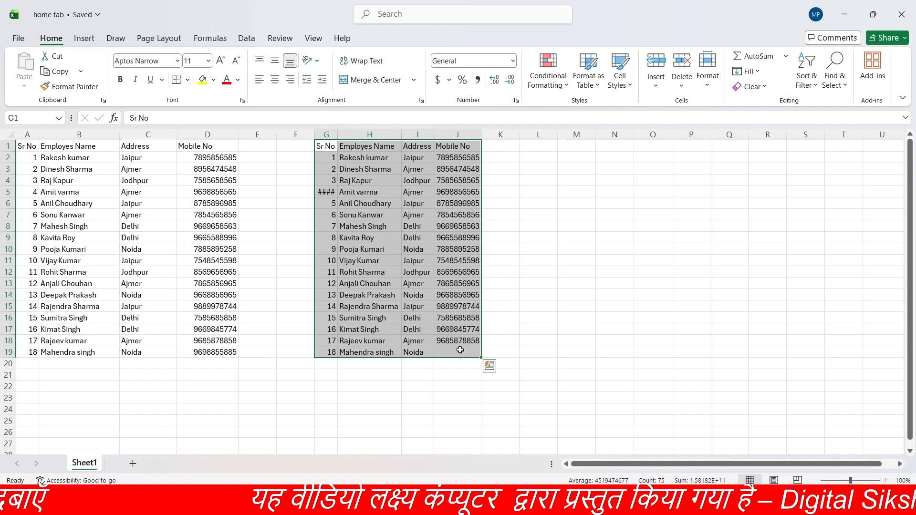
pyautogui.press('Delete')
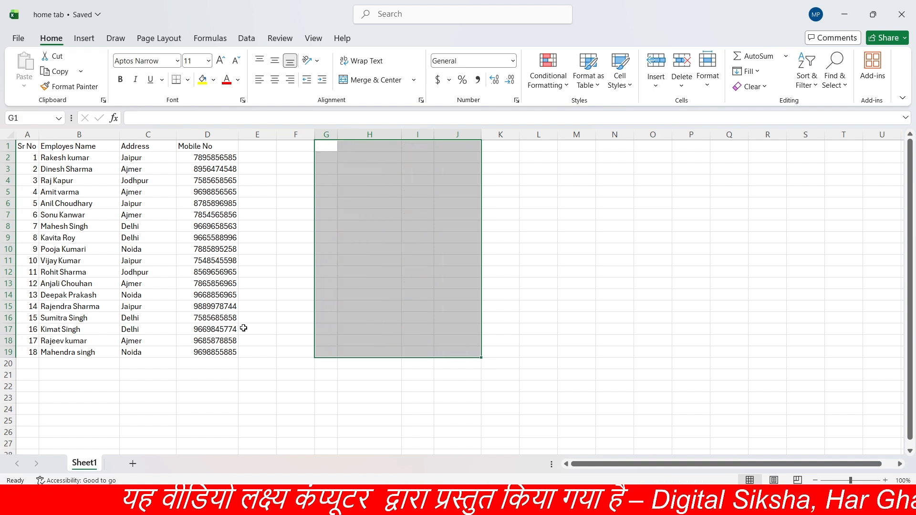
# Step: Cut the employee table in A1:D19, paste it starting at H1, and autofit columns I and K to their contents
pyautogui.click(181, 234)
pyautogui.click(28, 146)
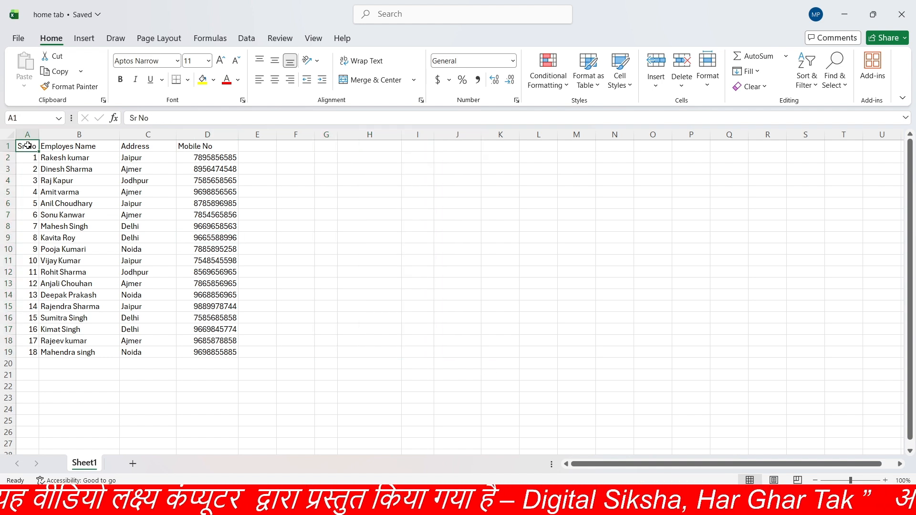
pyautogui.moveTo(28, 146); pyautogui.dragTo(206, 352)
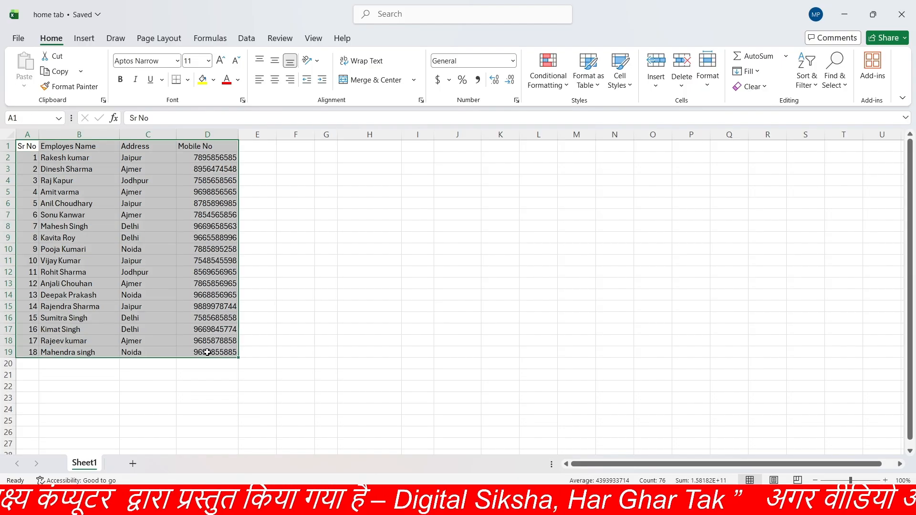
pyautogui.click(58, 58)
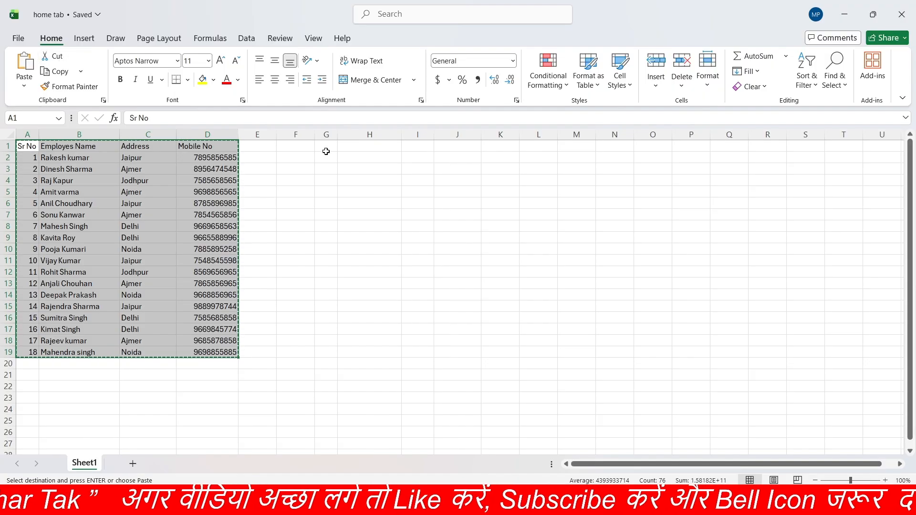
pyautogui.click(361, 142)
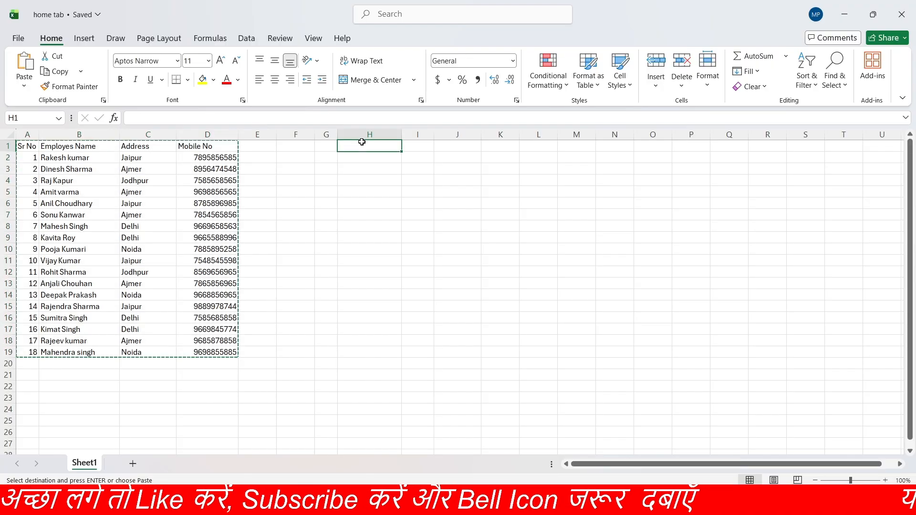
pyautogui.click(25, 66)
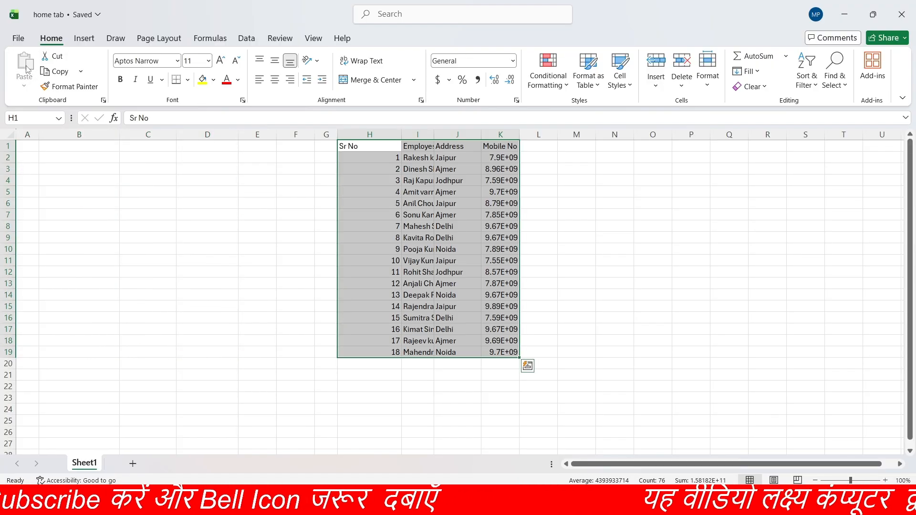
pyautogui.doubleClick(430, 133)
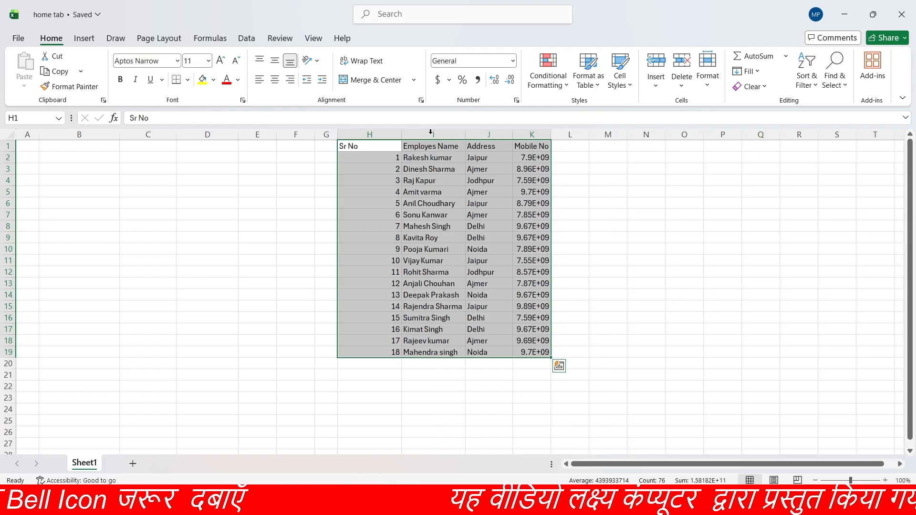
pyautogui.doubleClick(550, 133)
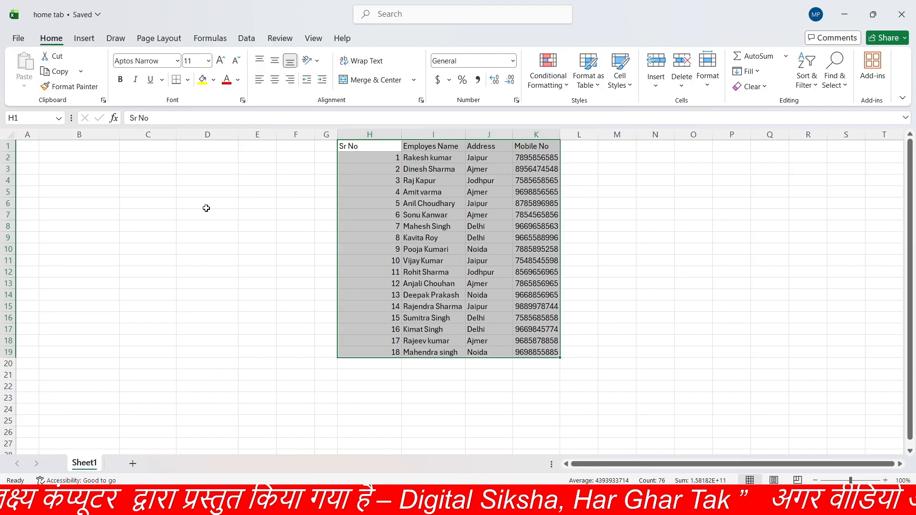
# Step: Format the header row H1:K1 with font size 20 and the standard Red font color
pyautogui.click(370, 144)
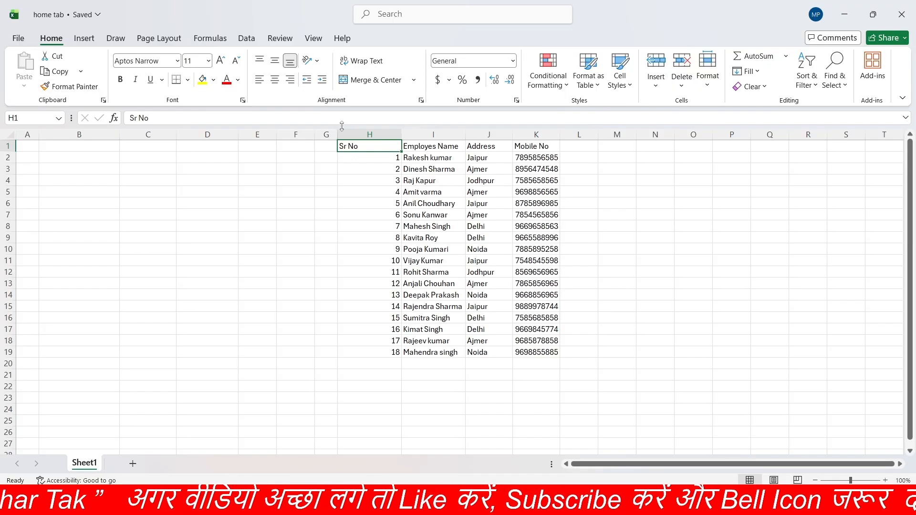
pyautogui.moveTo(362, 148); pyautogui.dragTo(537, 152)
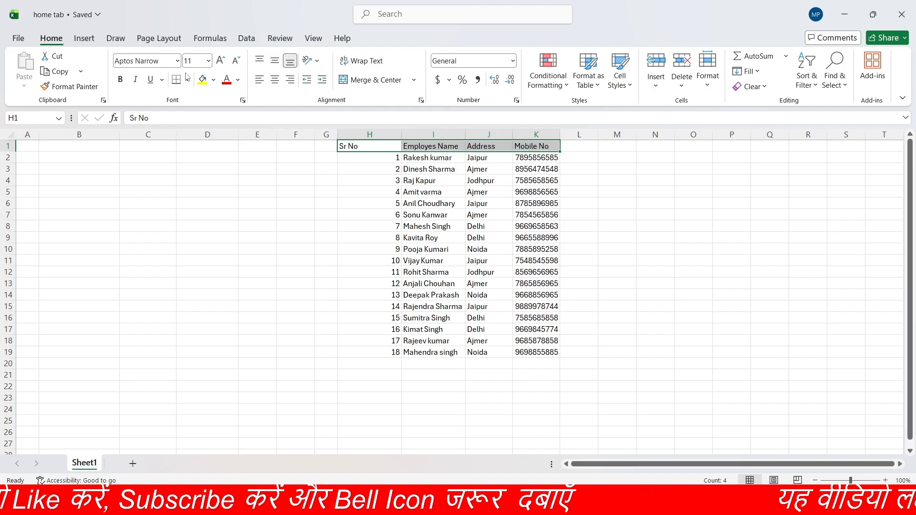
pyautogui.click(208, 62)
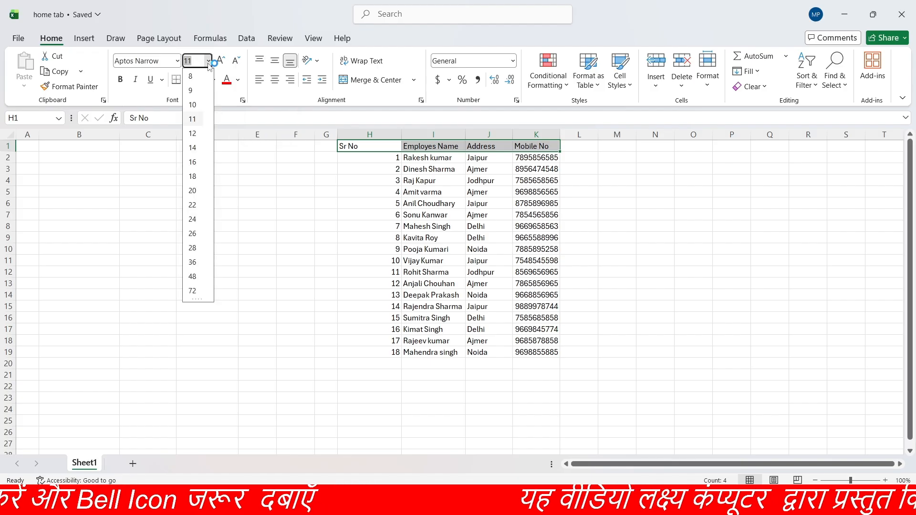
pyautogui.click(192, 191)
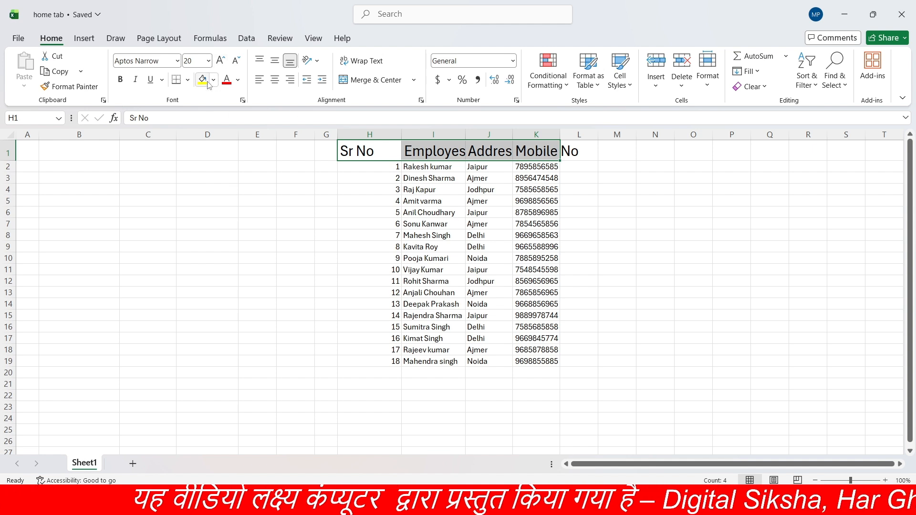
pyautogui.click(237, 81)
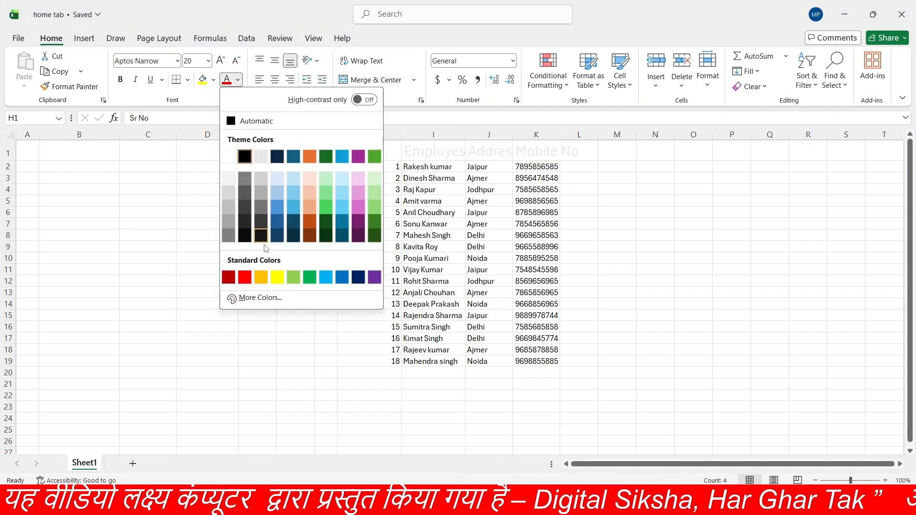
pyautogui.click(245, 277)
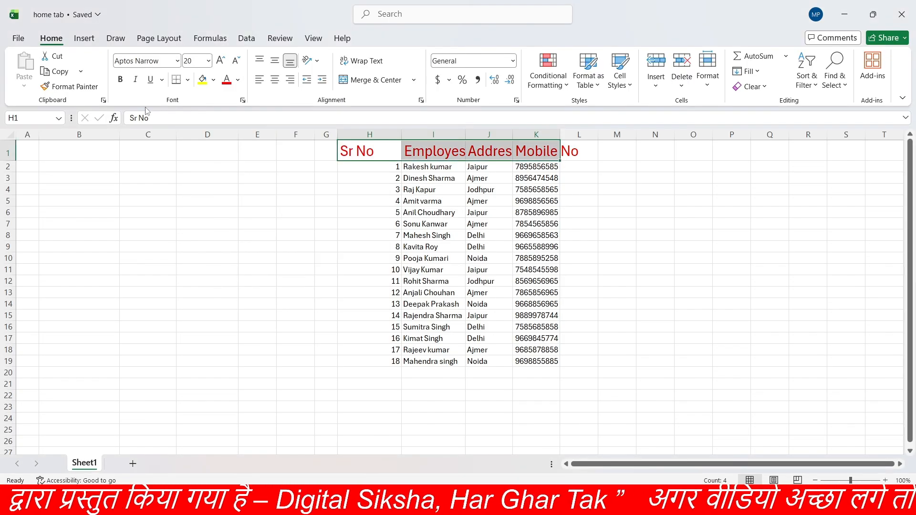